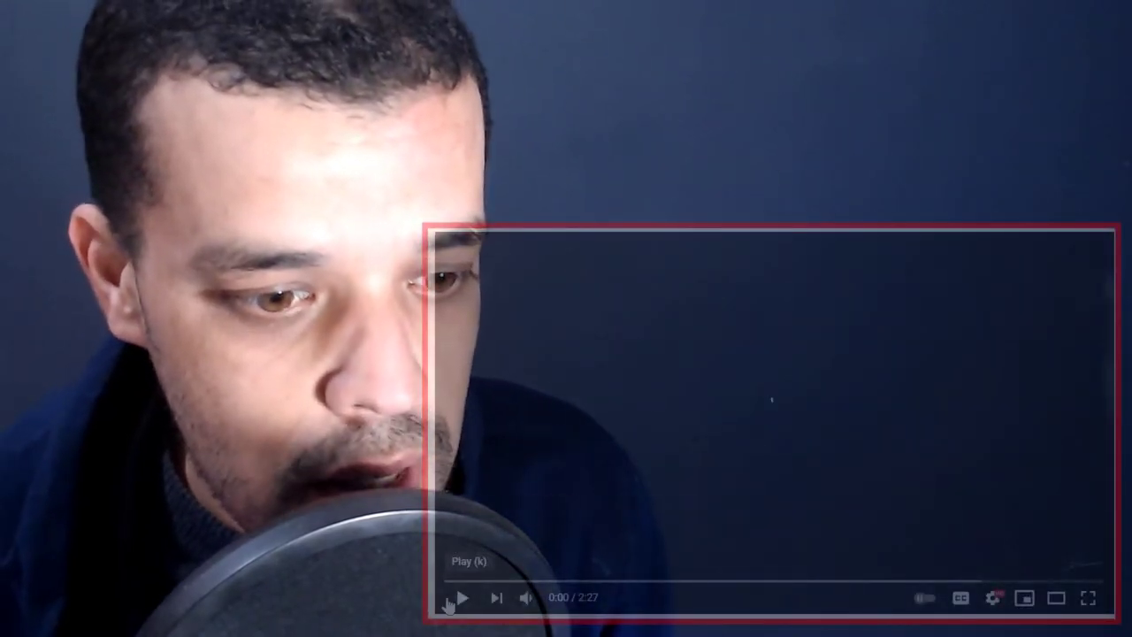
pyautogui.click(459, 598)
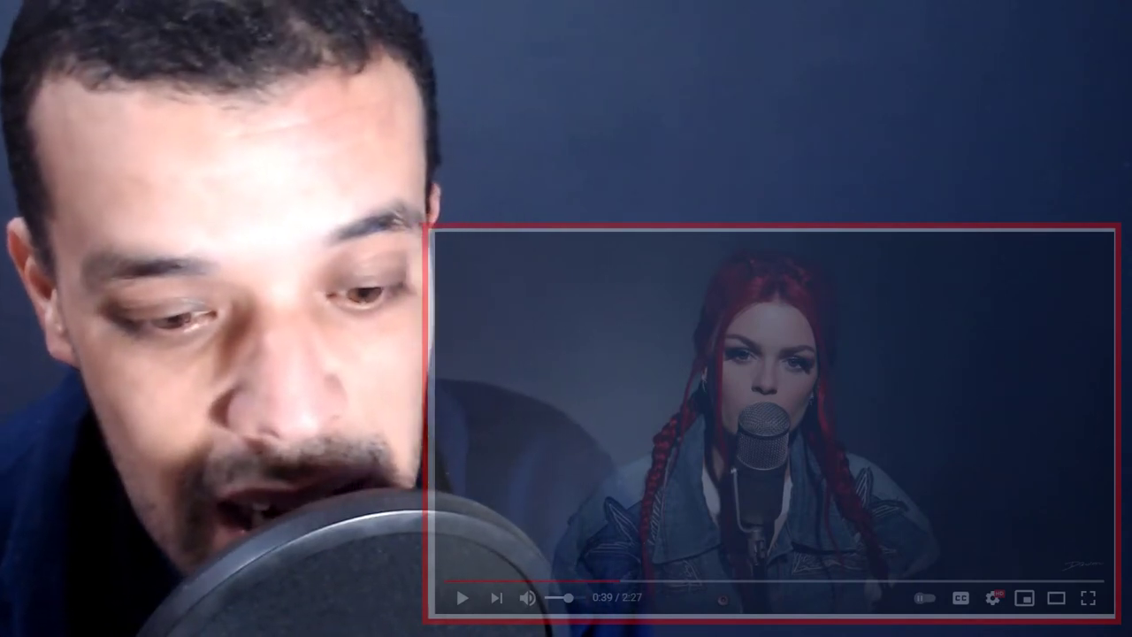
pyautogui.press('space')
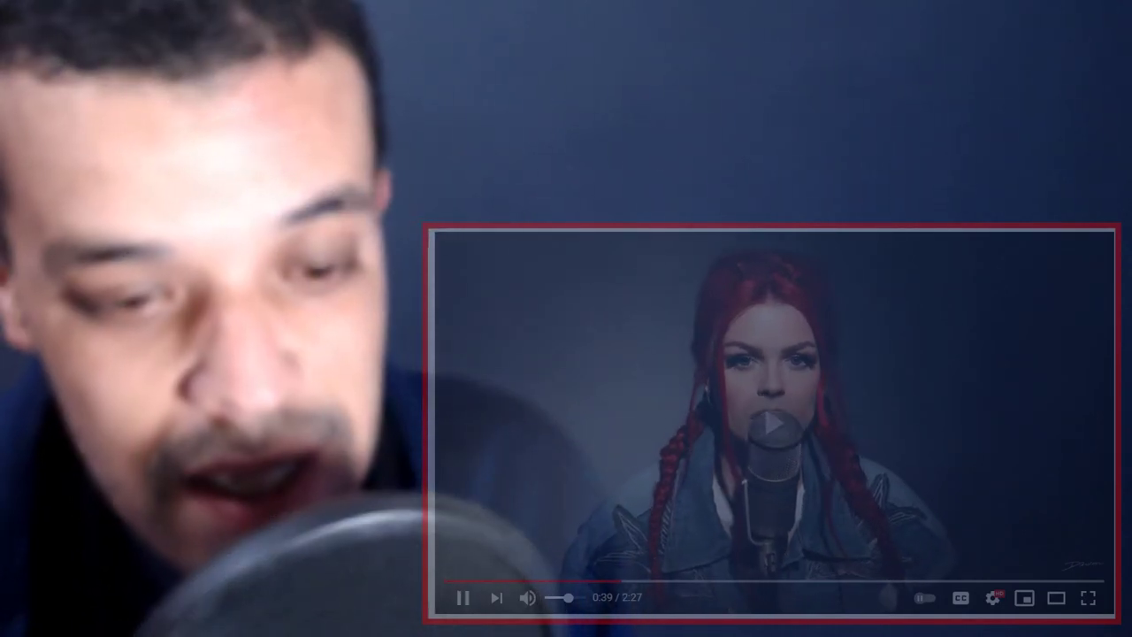